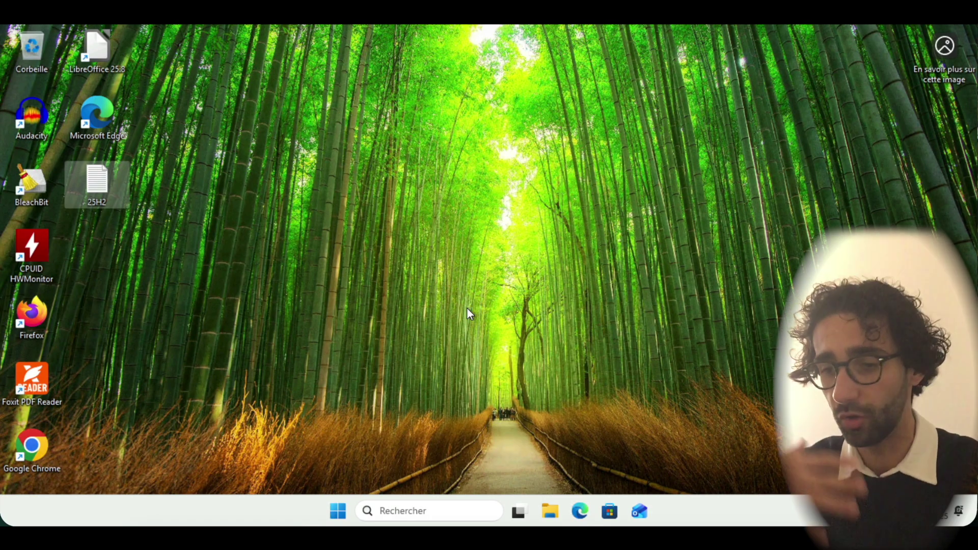
- Check the installed Windows version in the Windows specifications of the system information, then close the settings
left_click(467, 308)
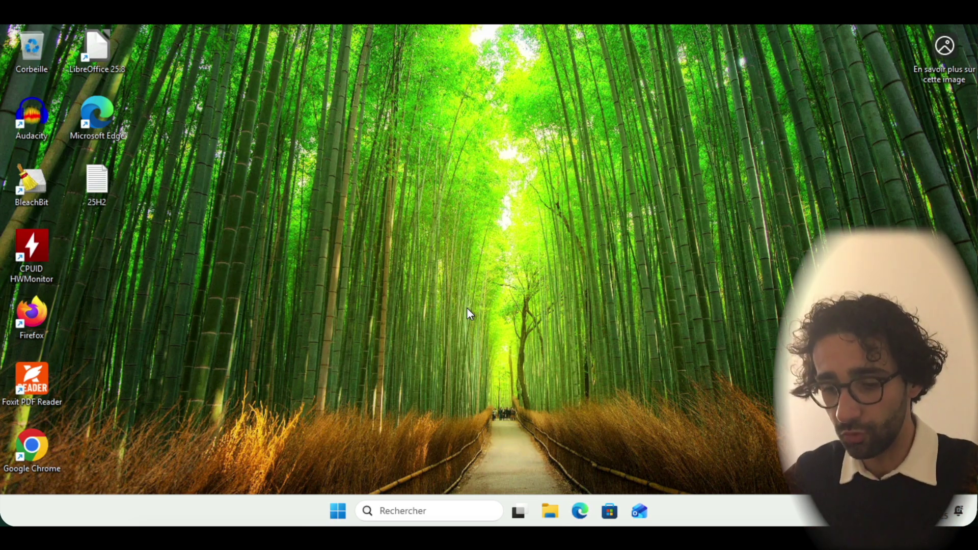
right_click(337, 514)
left_click(312, 187)
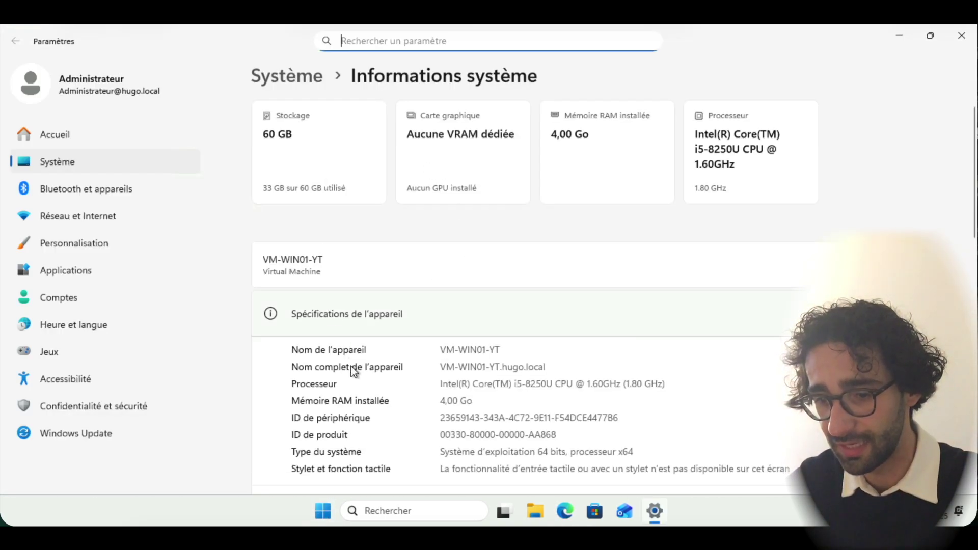
scroll(446, 362, "down", 6)
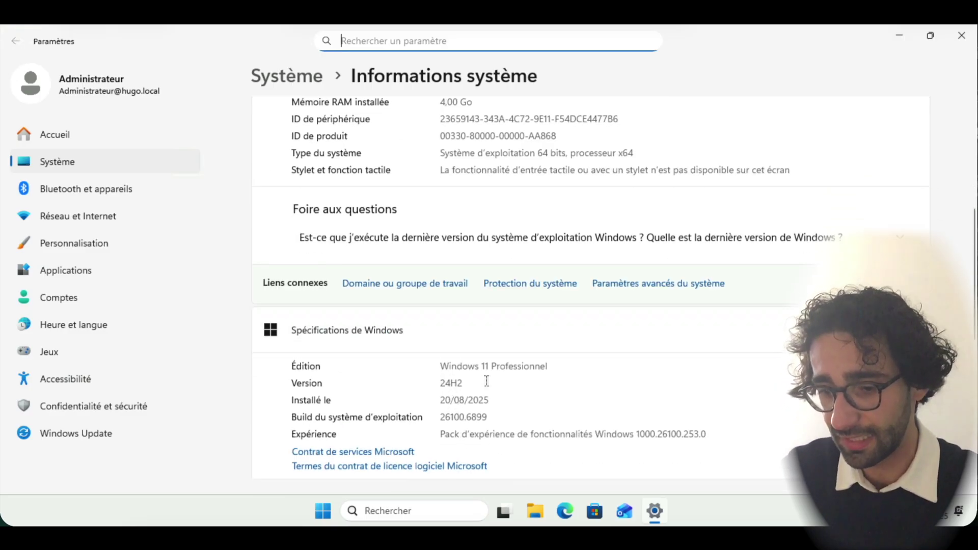
left_click_drag(402, 383, 503, 376)
left_click(503, 376)
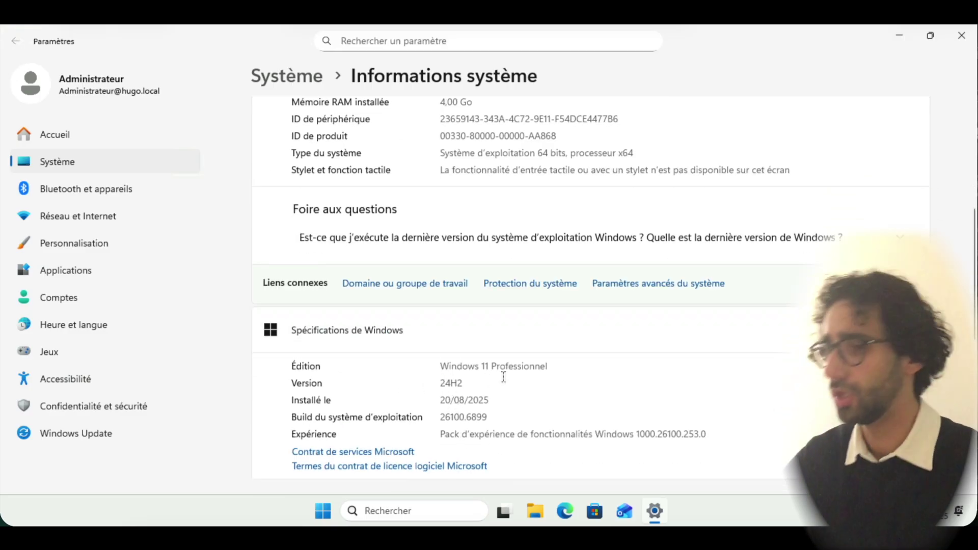
left_click(964, 37)
- Open the 25H2 text file on the desktop and copy the X64 update download link
double_click(96, 198)
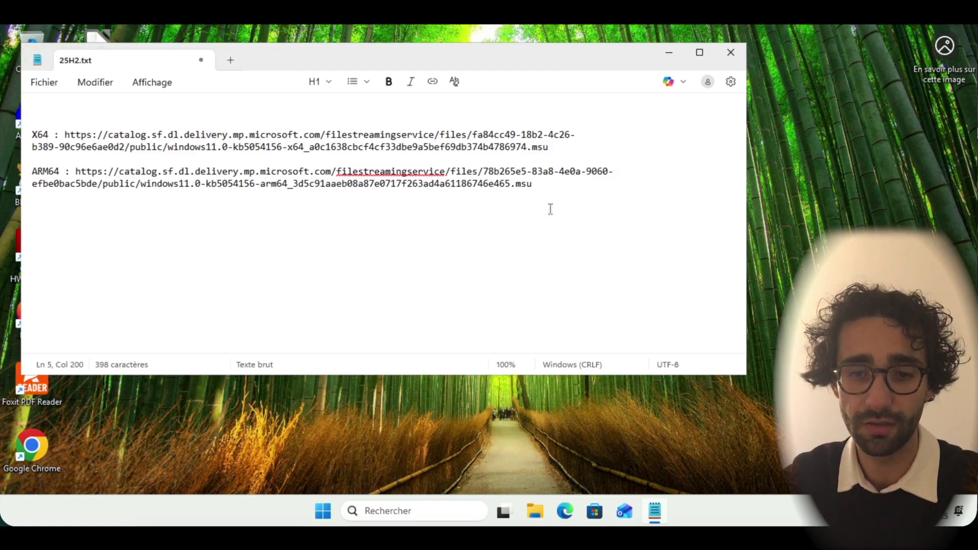
left_click_drag(515, 191, 80, 173)
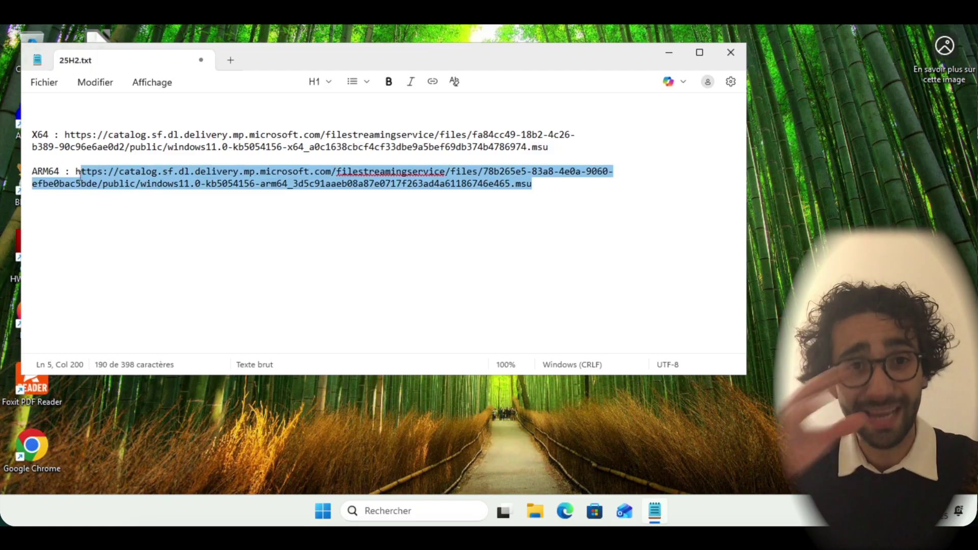
left_click(80, 173)
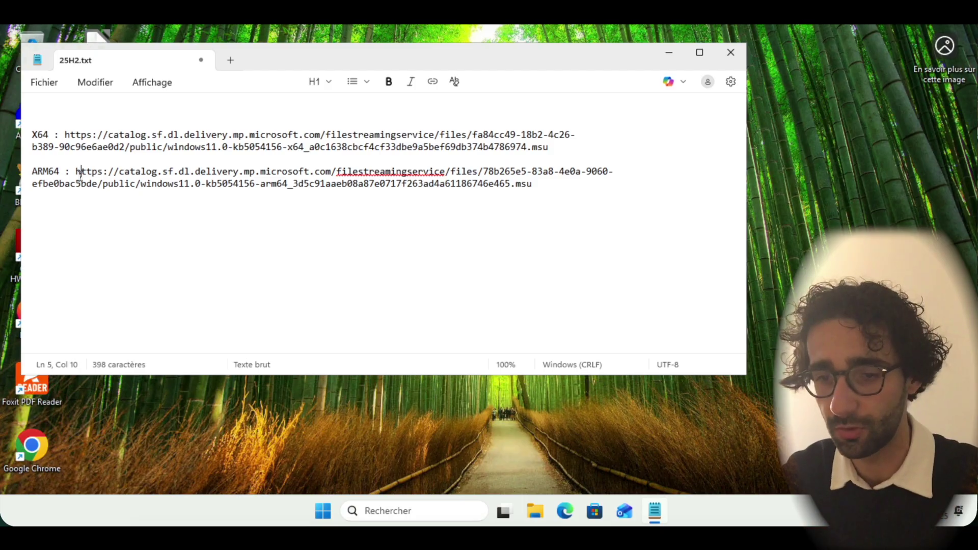
left_click_drag(548, 147, 66, 134)
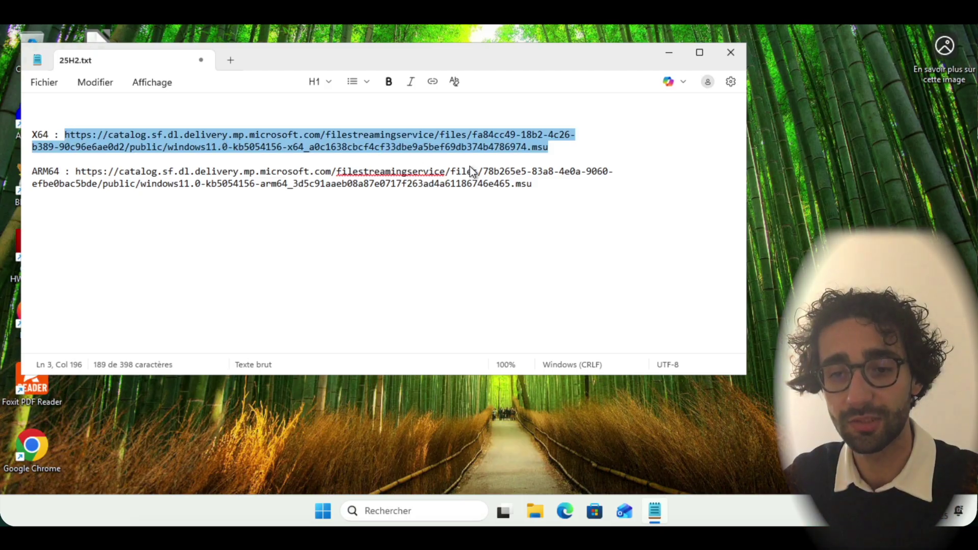
left_click_drag(557, 148, 77, 133)
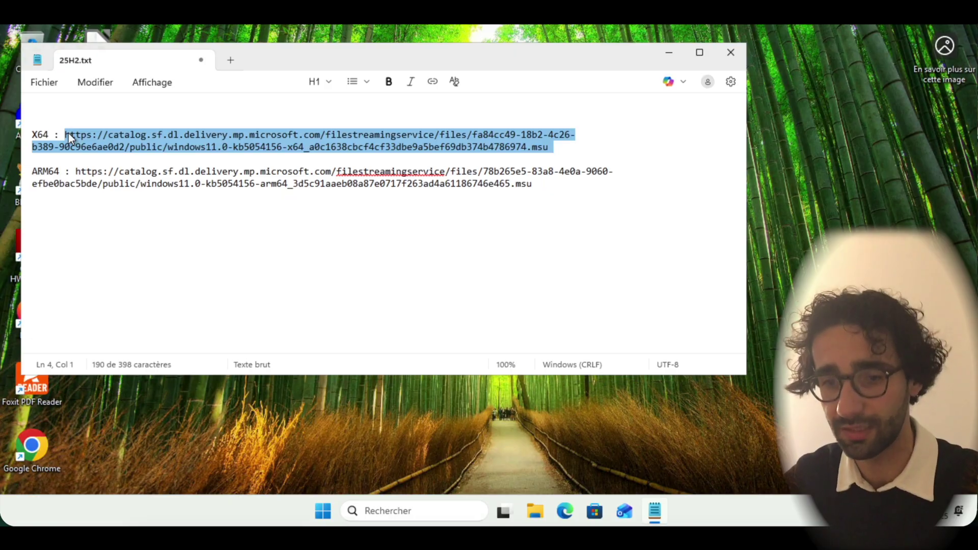
right_click(114, 145)
left_click(181, 174)
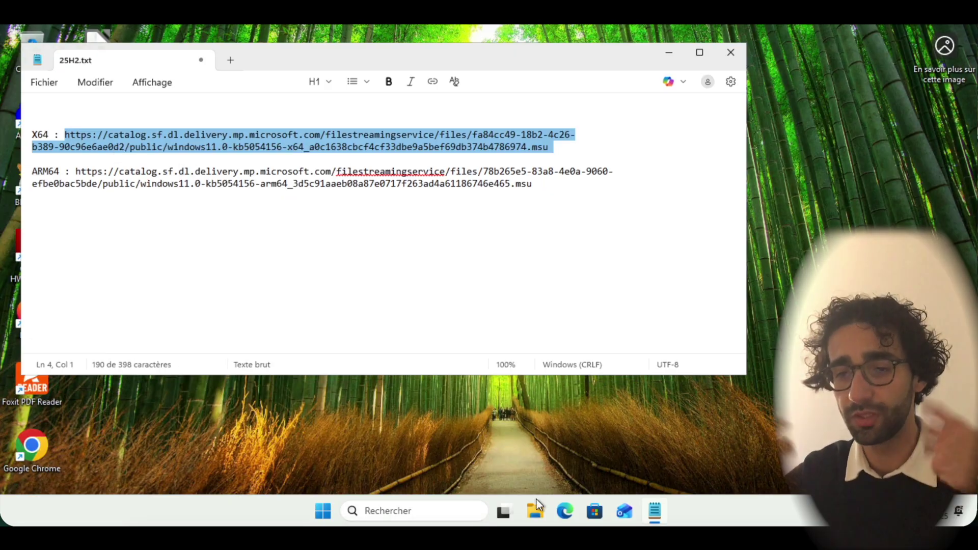
- Switch to Microsoft Edge and download the x64 KB5054156 .msu package from the copied link
left_click(570, 511)
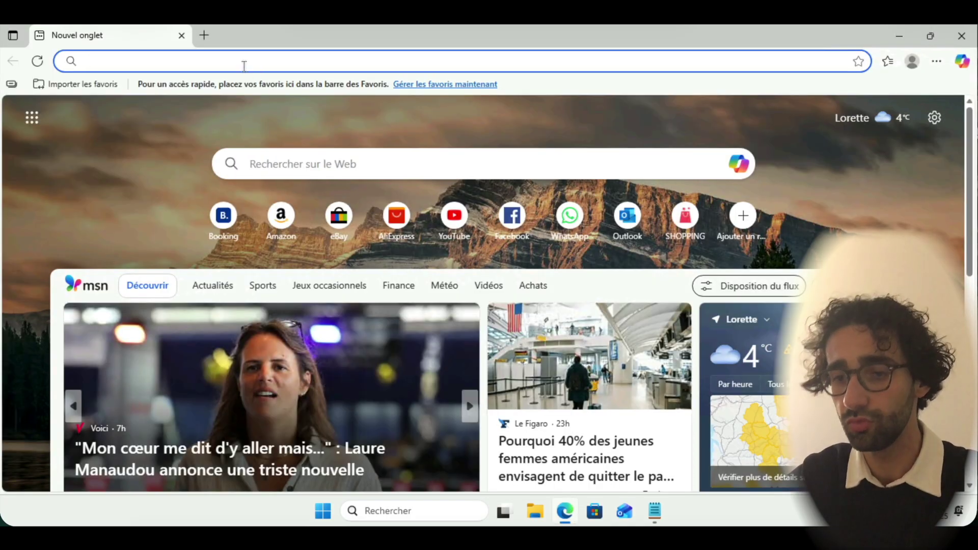
right_click(244, 66)
left_click(292, 242)
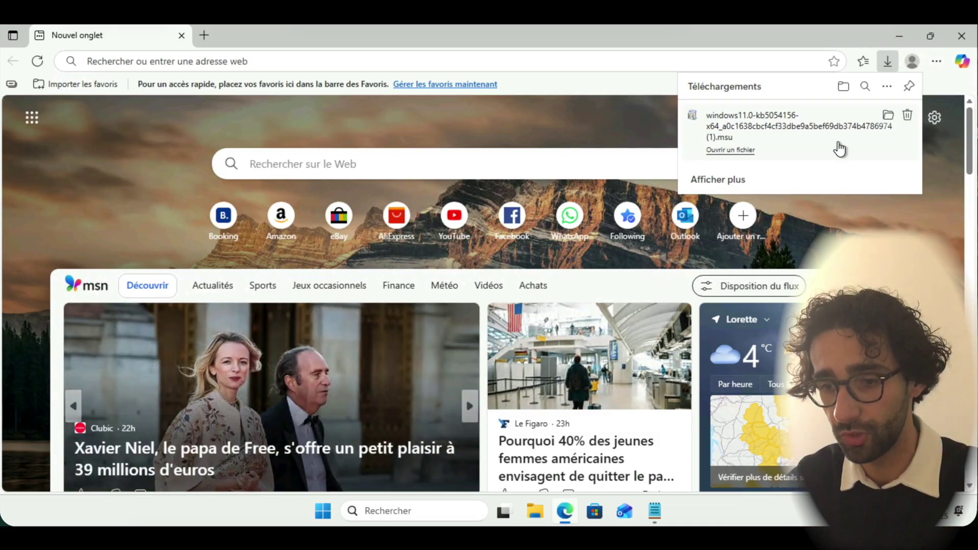
- Run the downloaded .msu package, close the browser, install update KB5054156 and restart the computer
left_click(839, 148)
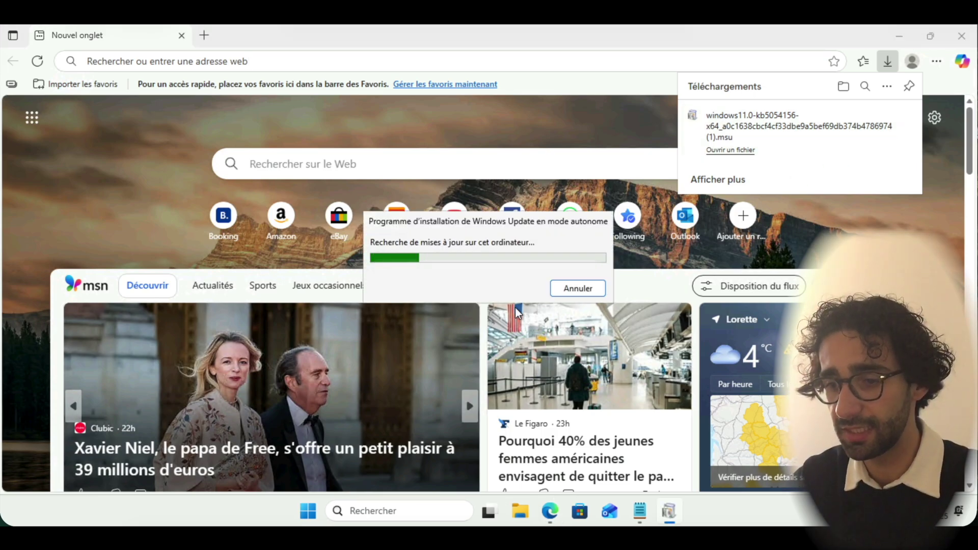
left_click(964, 36)
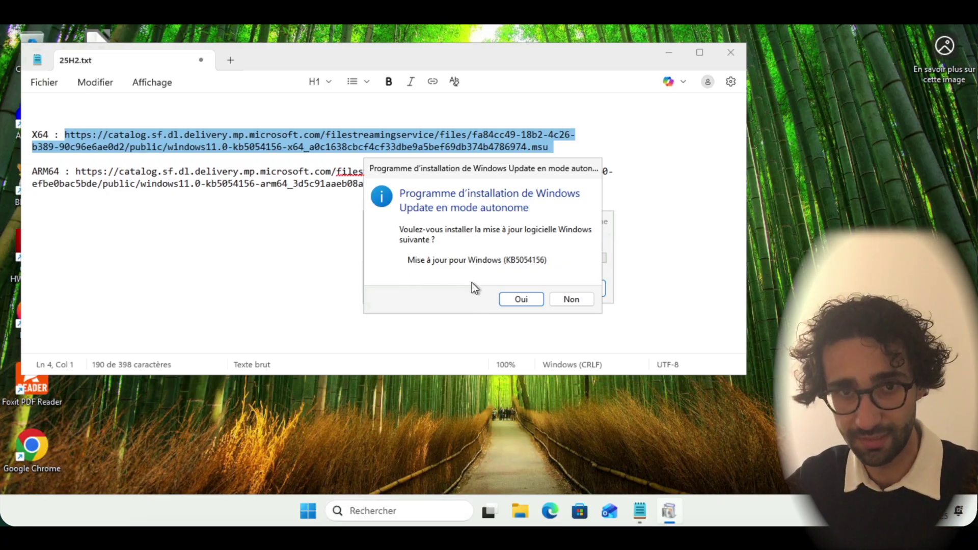
left_click(519, 296)
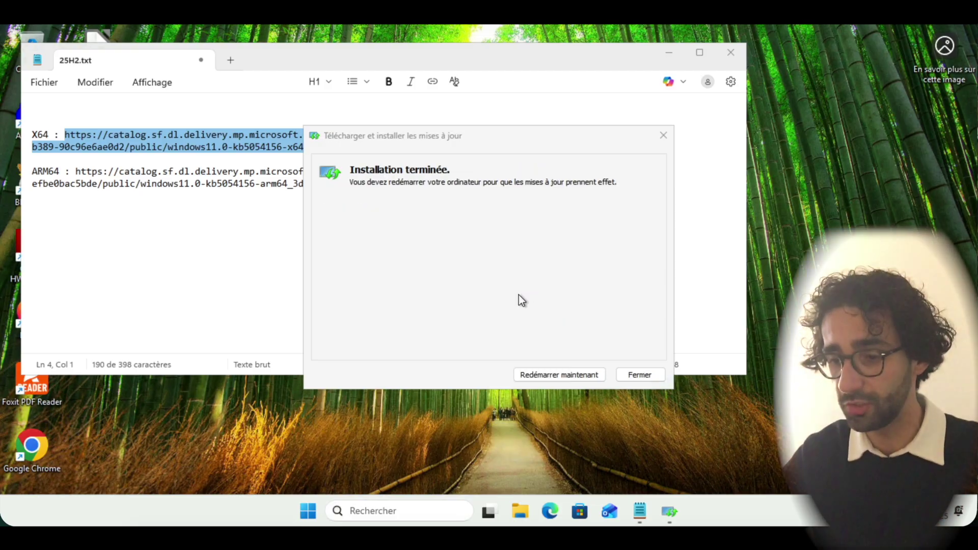
left_click(554, 377)
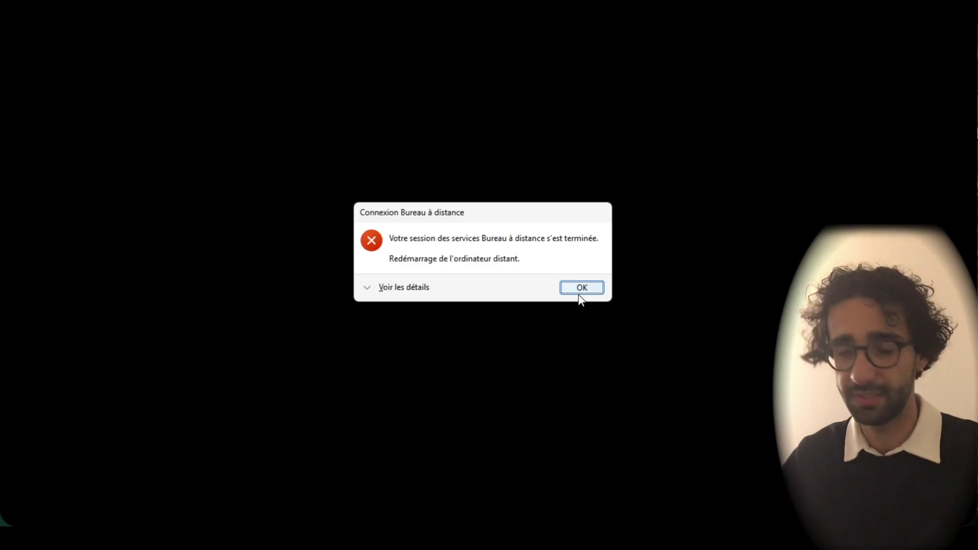
left_click(570, 288)
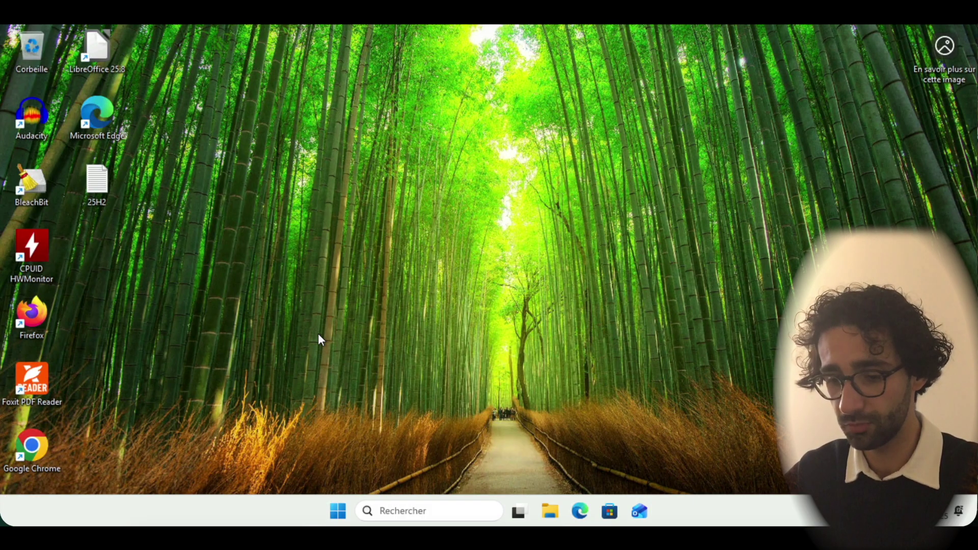
- Check the Windows version in the system information again after the restart, and close the settings
right_click(343, 508)
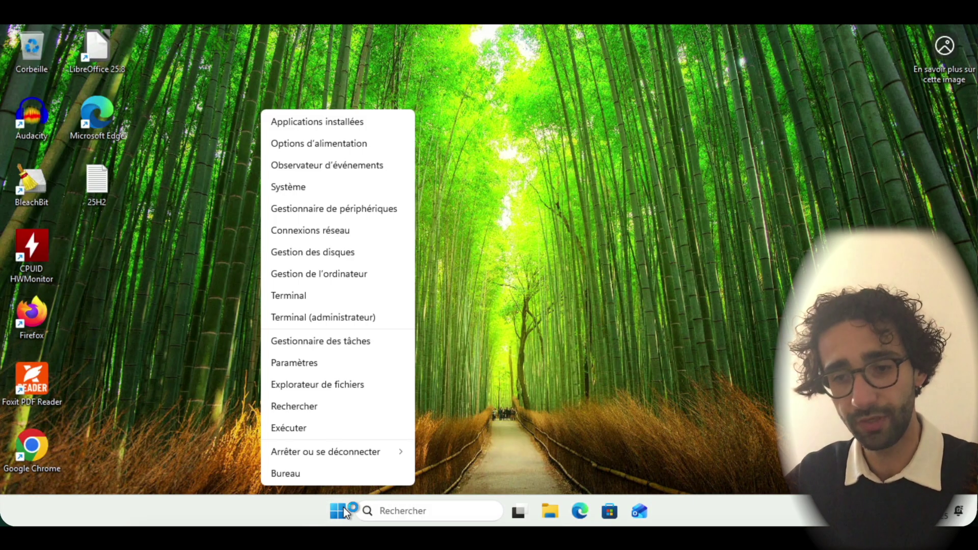
left_click(344, 191)
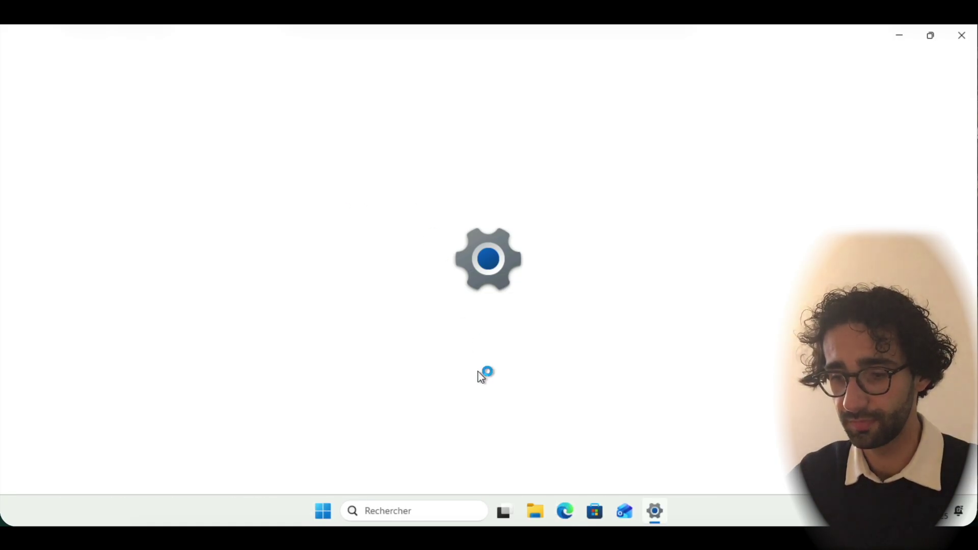
scroll(478, 372, "down", 5)
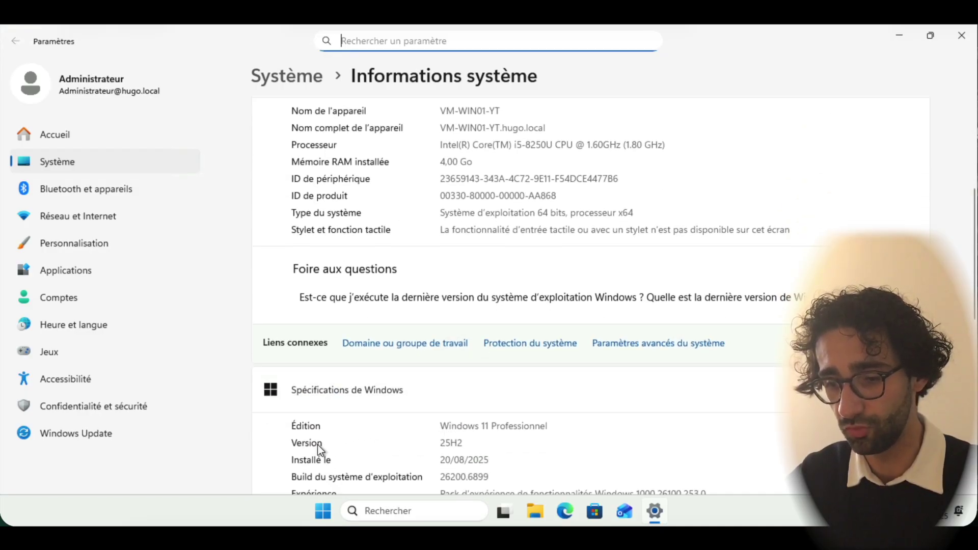
left_click_drag(463, 443, 430, 444)
left_click(570, 444)
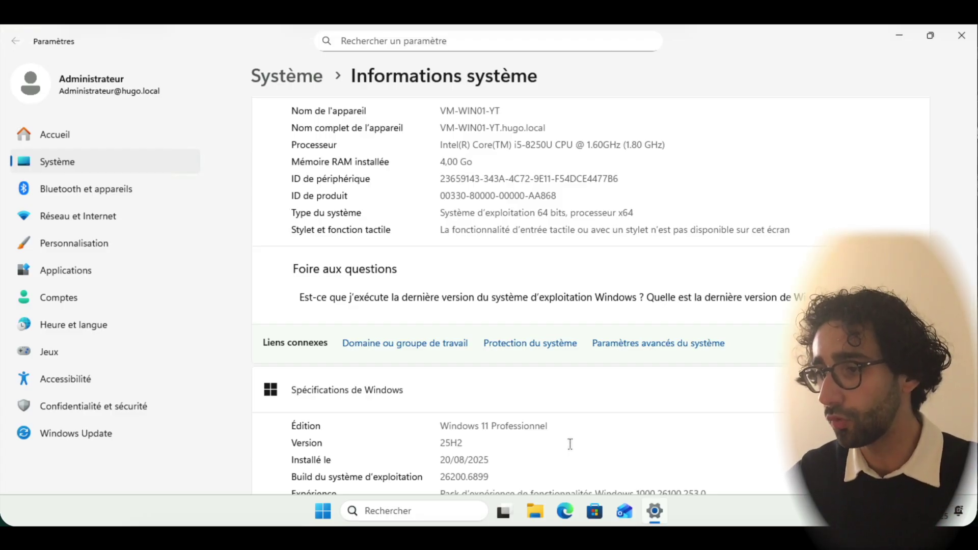
scroll(570, 444, "up", 5)
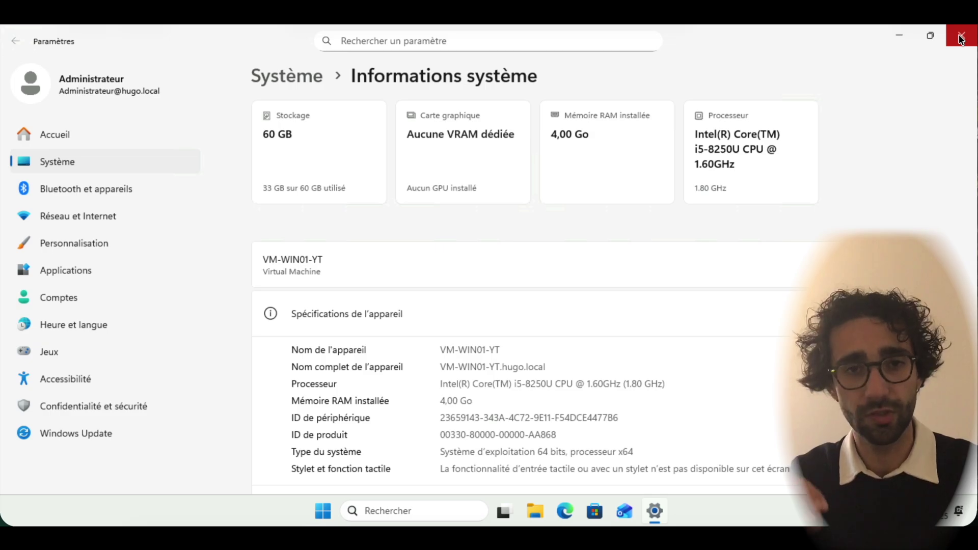
left_click(960, 38)
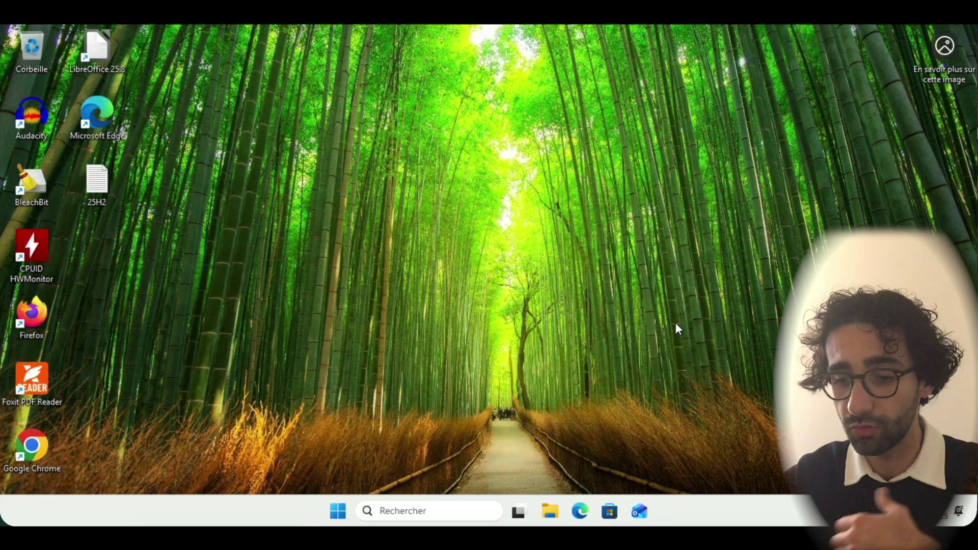
left_click(339, 509)
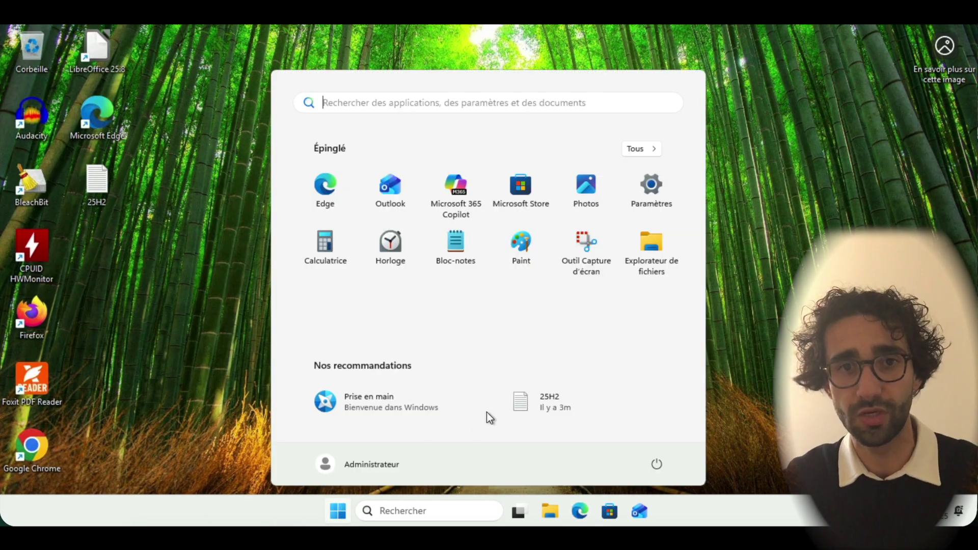
left_click(514, 209)
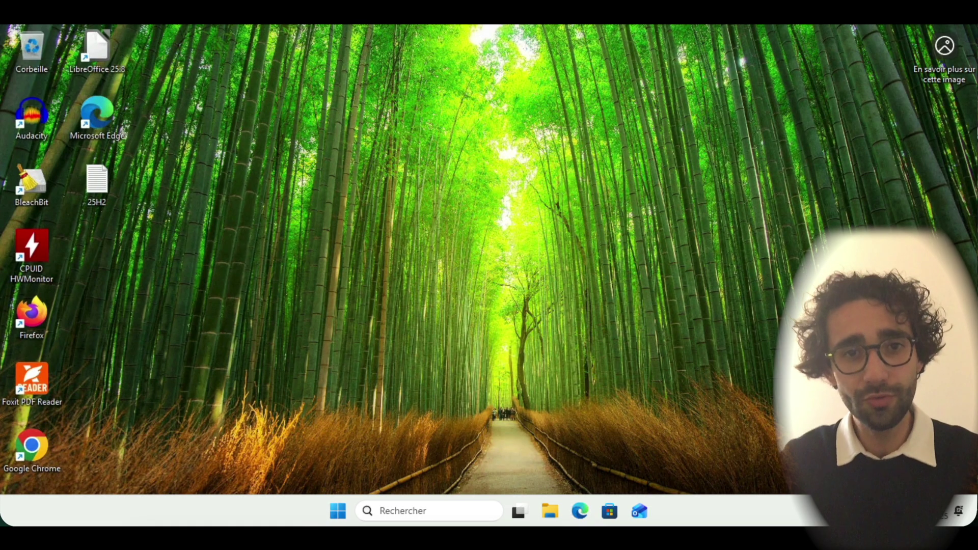